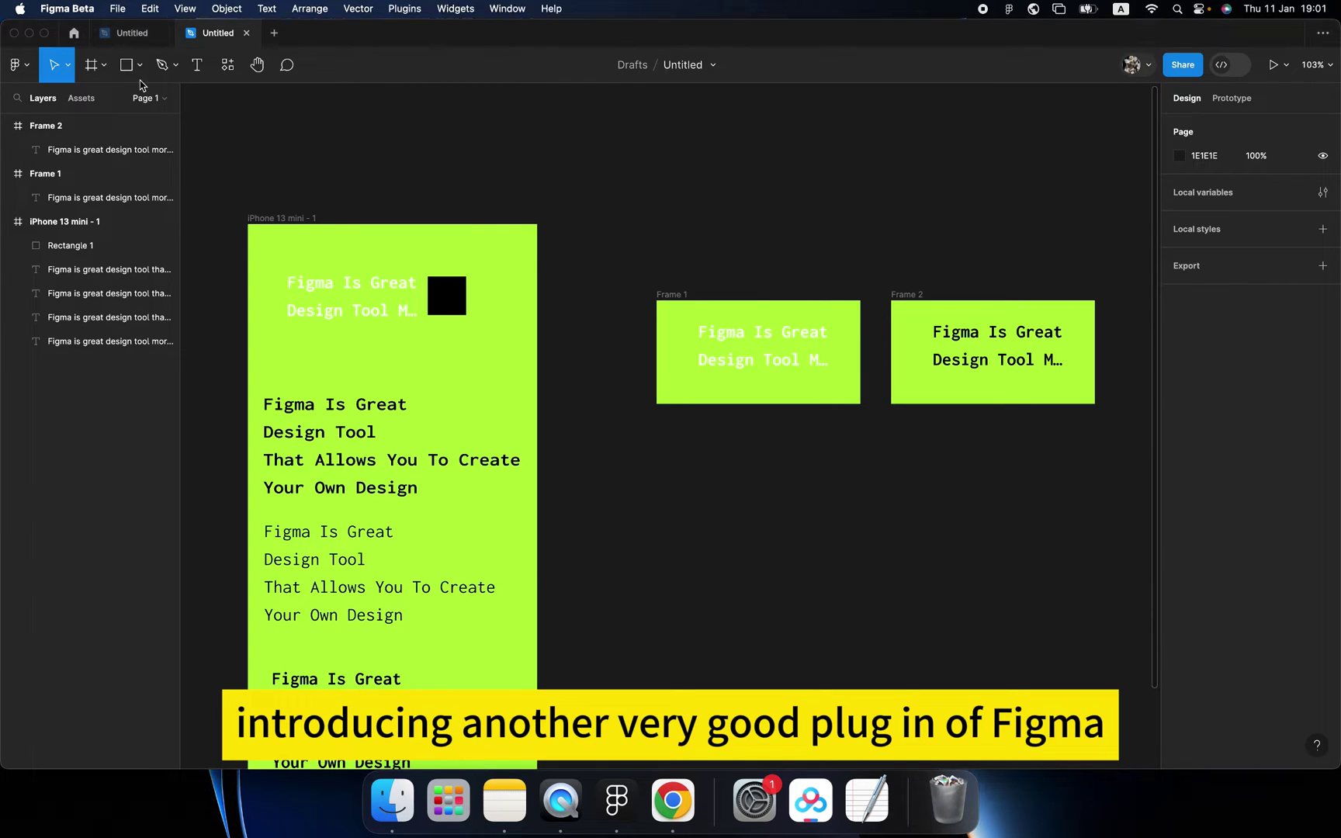
- Launch the A11y - Color Contrast Checker plugin and move its window clear of Frame 1 and Frame 2
{"action": "left_click", "coordinate": [17, 65]}
{"action": "mouse_move", "coordinate": [80, 270]}
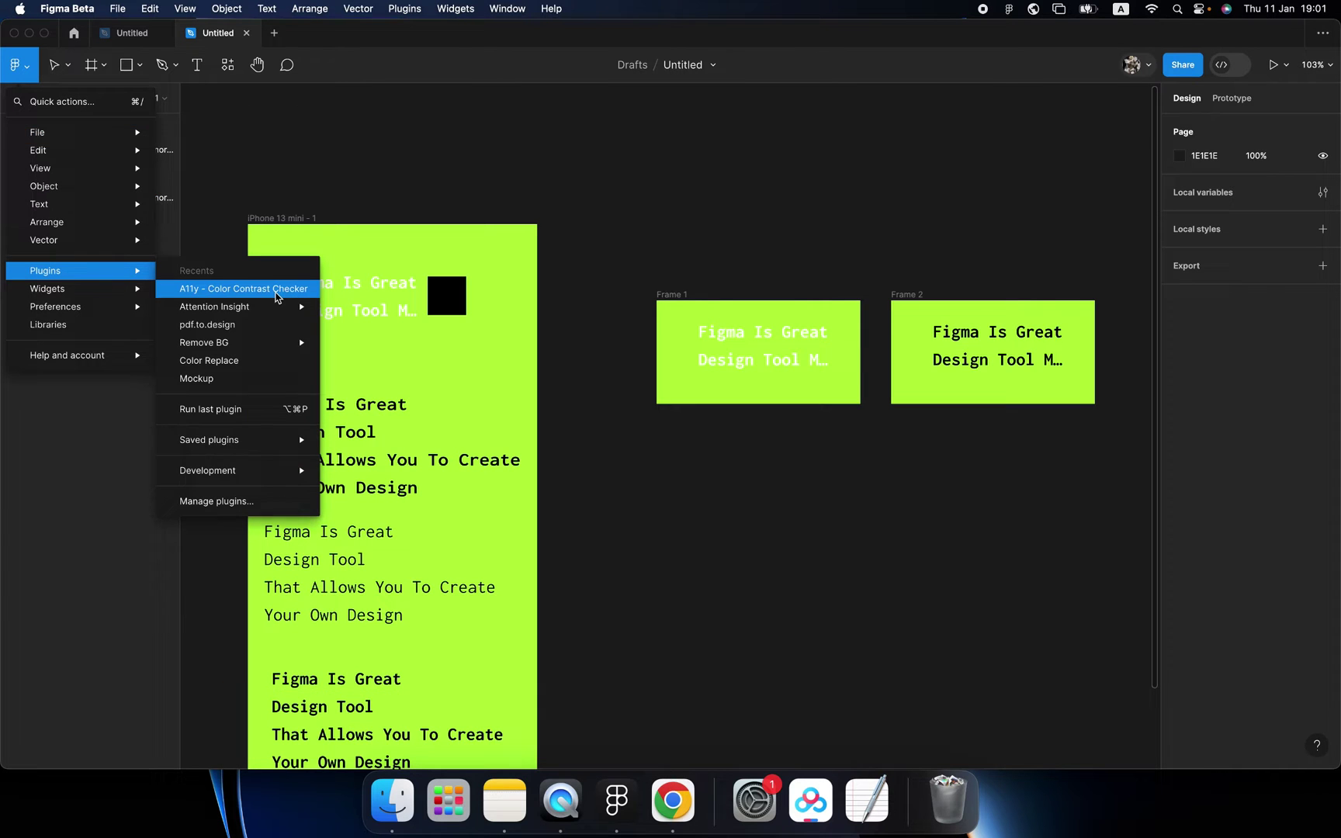
{"action": "left_click", "coordinate": [266, 290]}
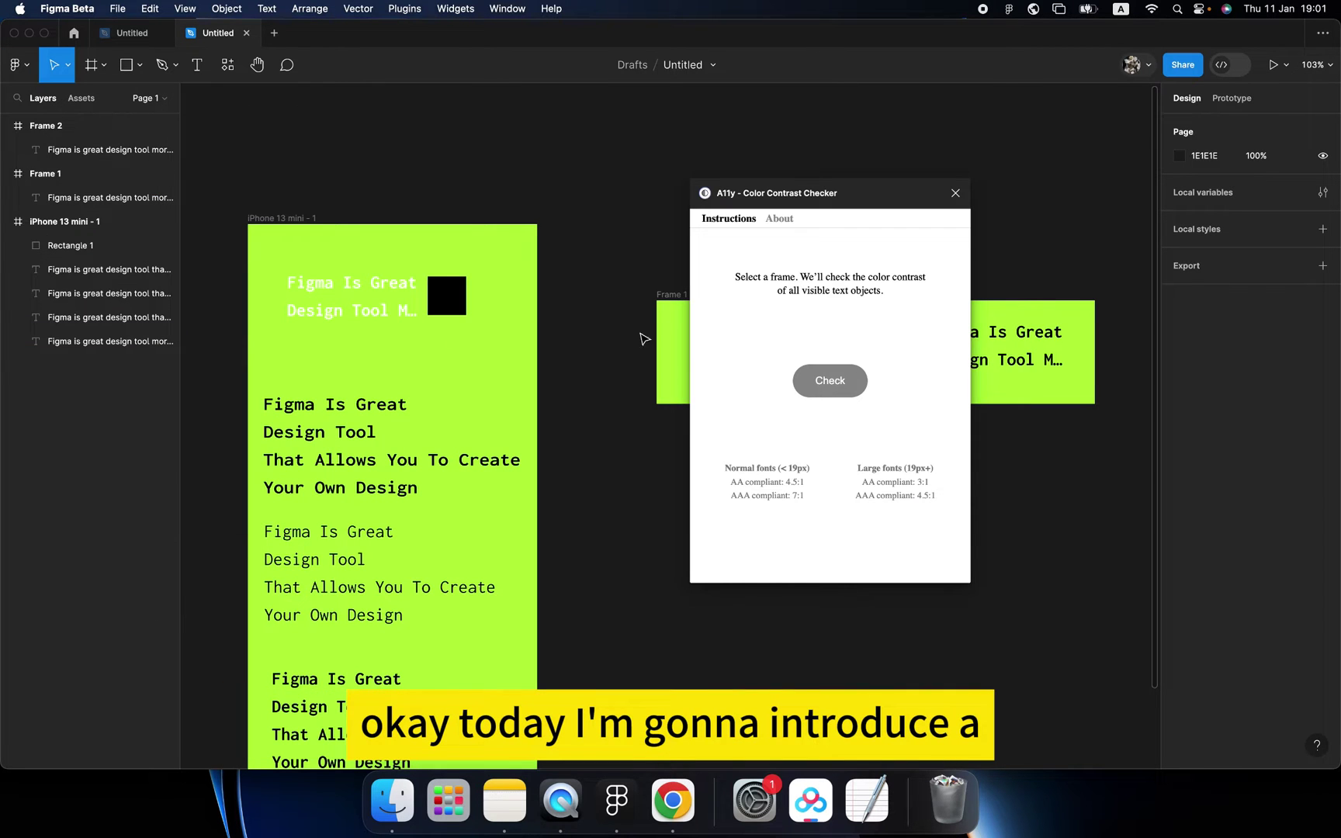
{"action": "left_click_drag", "start_coordinate": [817, 188], "coordinate": [507, 166]}
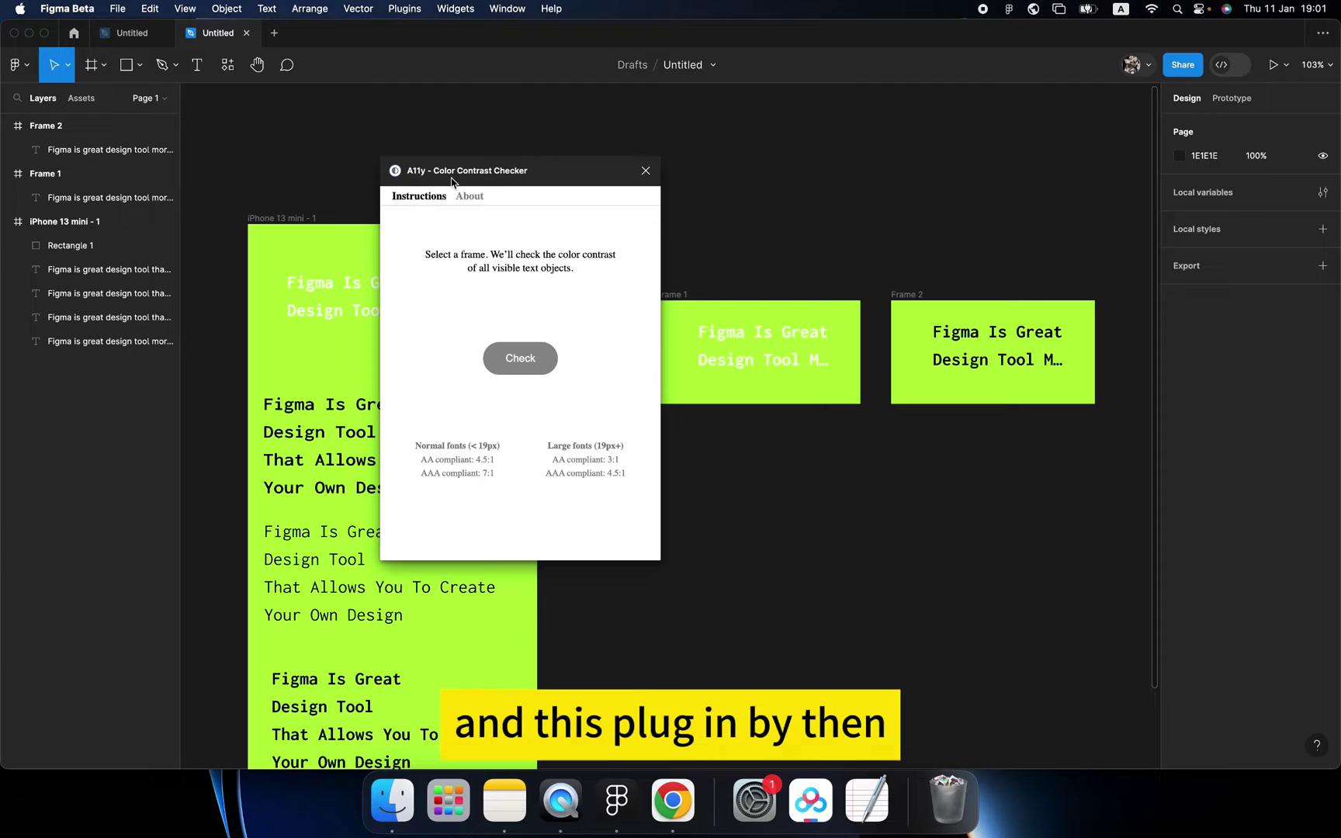
{"action": "scroll", "coordinate": [671, 252], "scroll_direction": "left", "scroll_amount": 3}
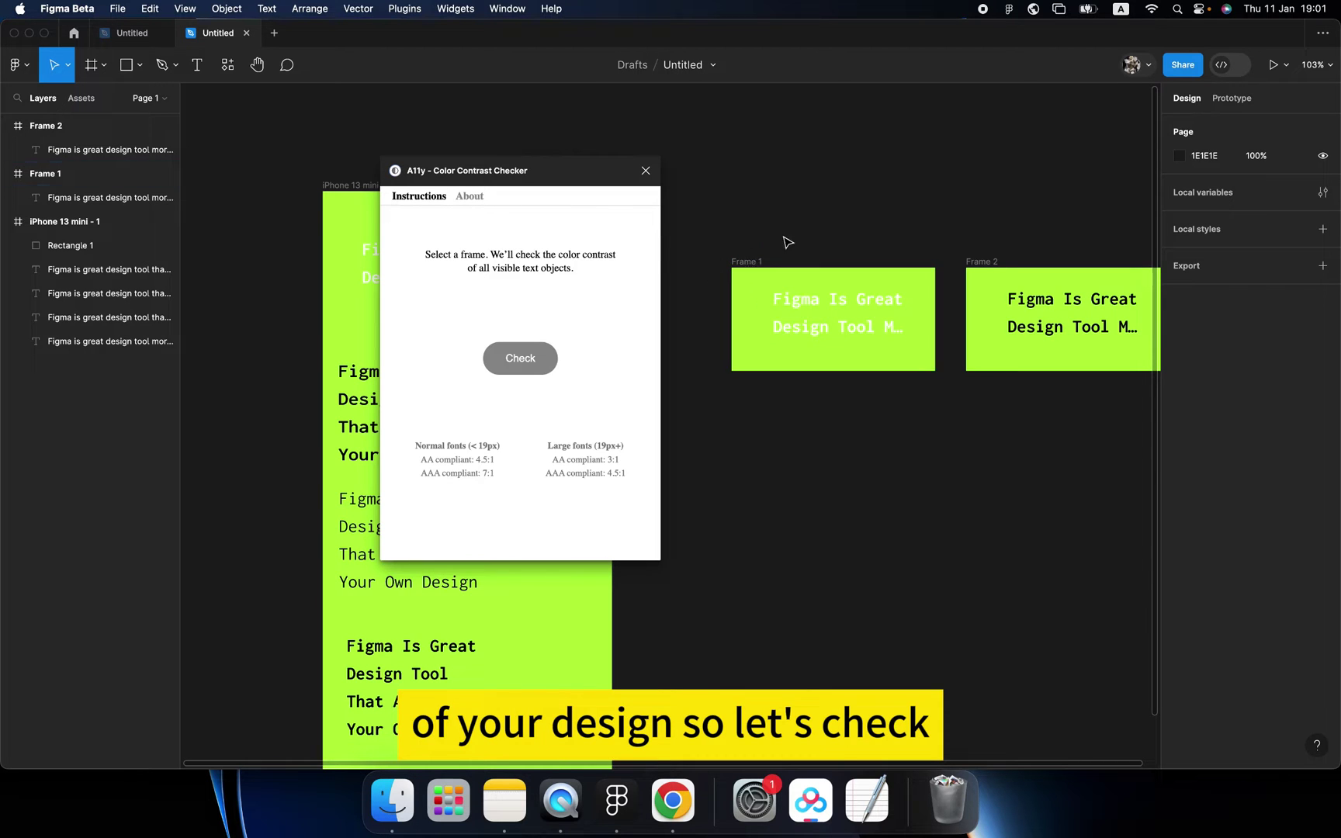
- Select Frame 1, the green frame with white text, as the checker's target
{"action": "left_click", "coordinate": [743, 264]}
{"action": "scroll", "coordinate": [844, 339], "scroll_direction": "up", "scroll_amount": 3}
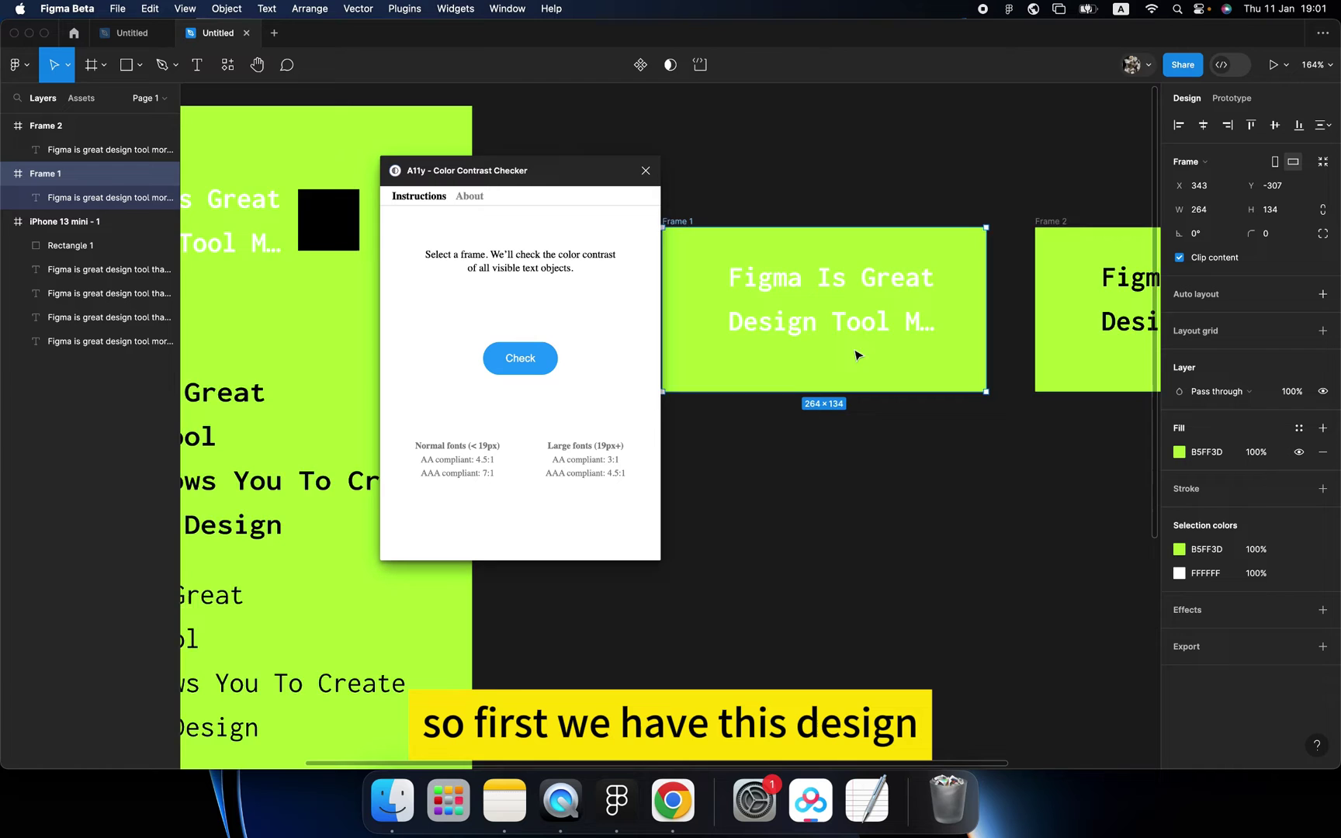
{"action": "scroll", "coordinate": [859, 353], "scroll_direction": "up", "scroll_amount": 3}
{"action": "scroll", "coordinate": [847, 339], "scroll_direction": "up", "scroll_amount": 3}
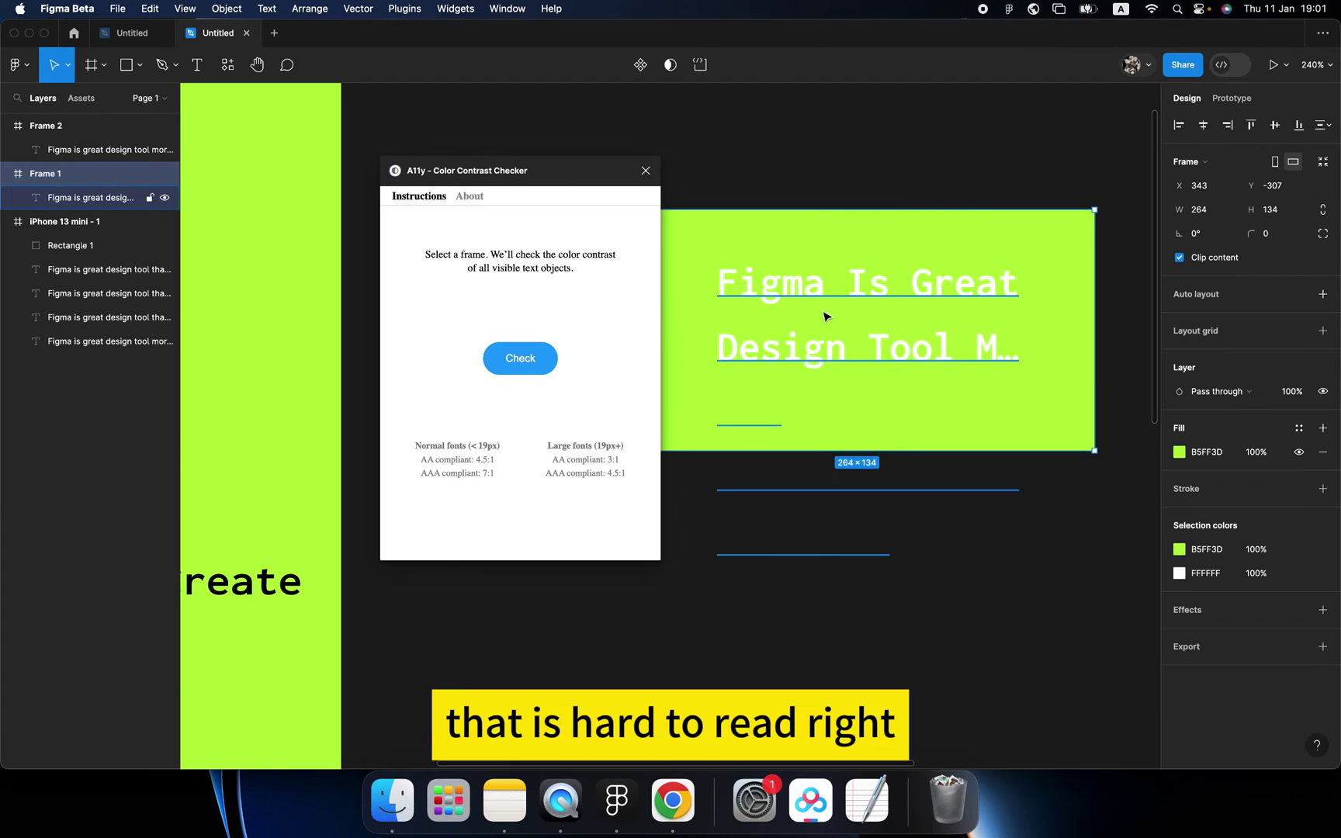
{"action": "scroll", "coordinate": [839, 311], "scroll_direction": "down", "scroll_amount": 2}
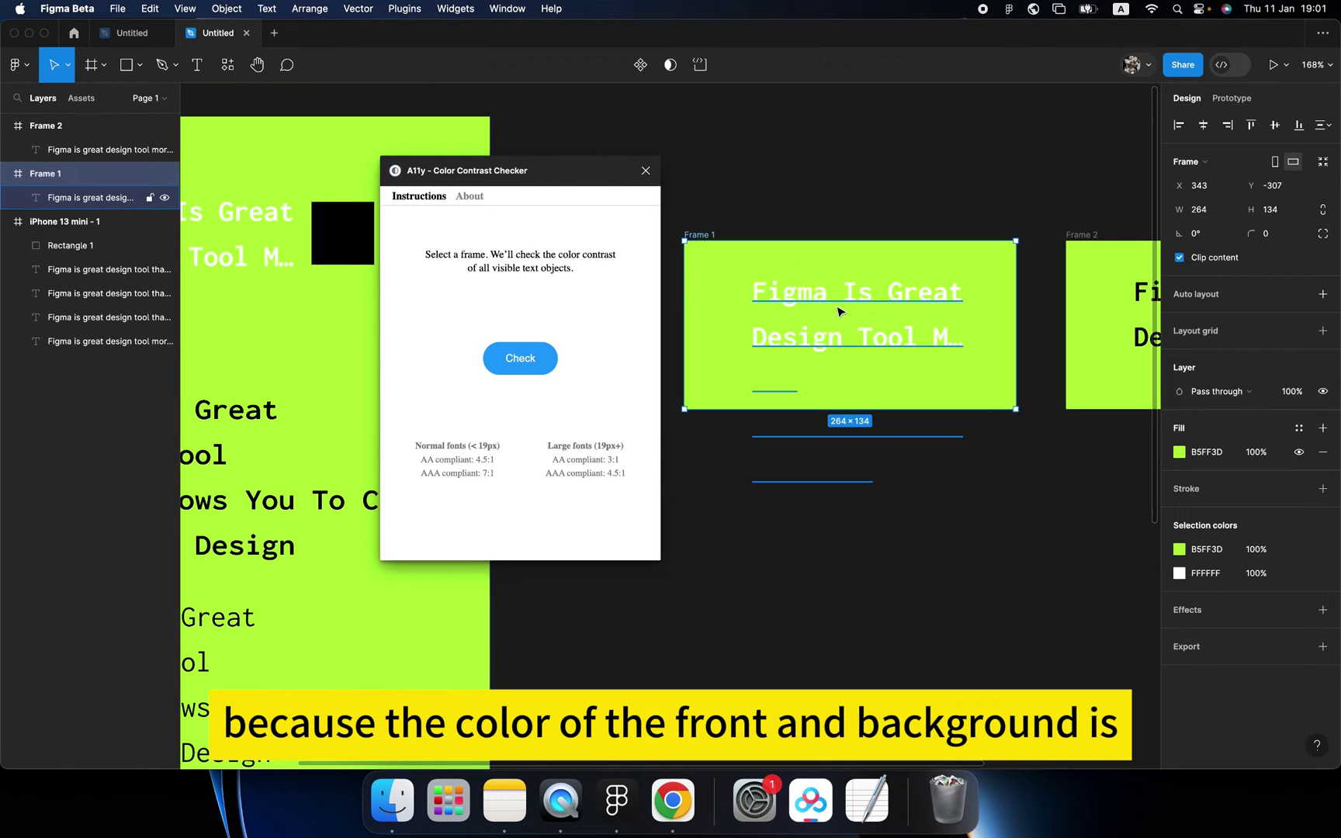
{"action": "scroll", "coordinate": [807, 312], "scroll_direction": "left", "scroll_amount": 1}
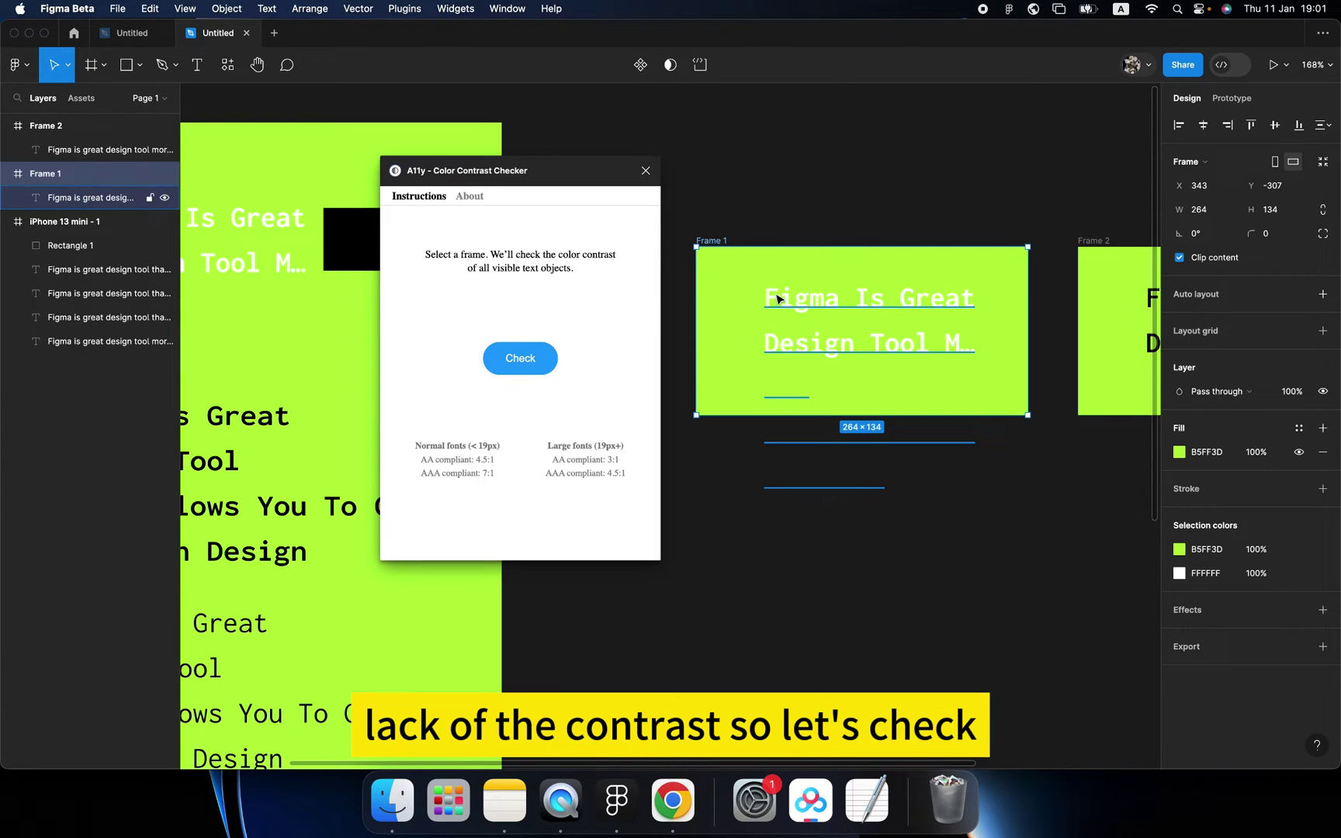
- Check Frame 1's contrast and try the Text and Background lightness sliders, reaching a 1.3 ratio
{"action": "left_click", "coordinate": [520, 361]}
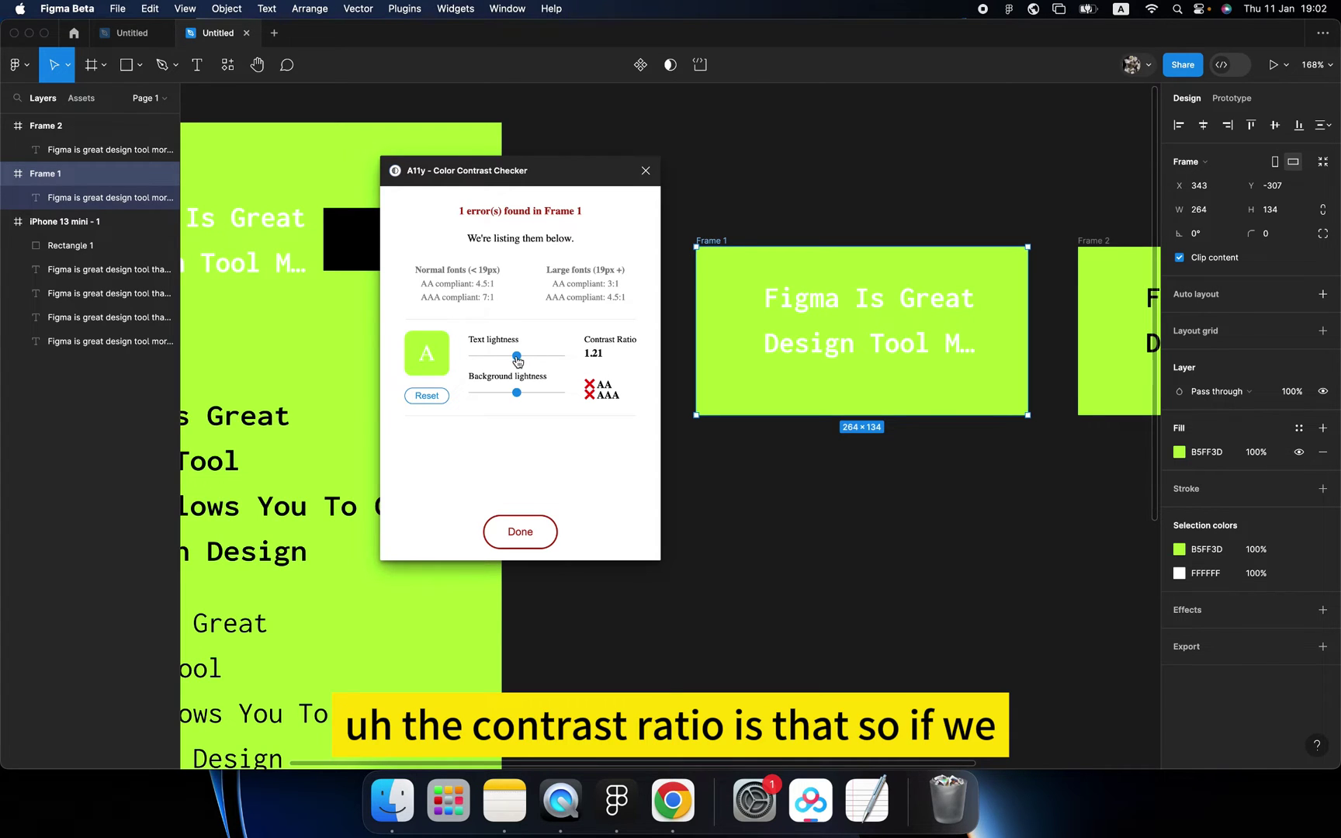
{"action": "left_click_drag", "start_coordinate": [517, 360], "coordinate": [472, 358]}
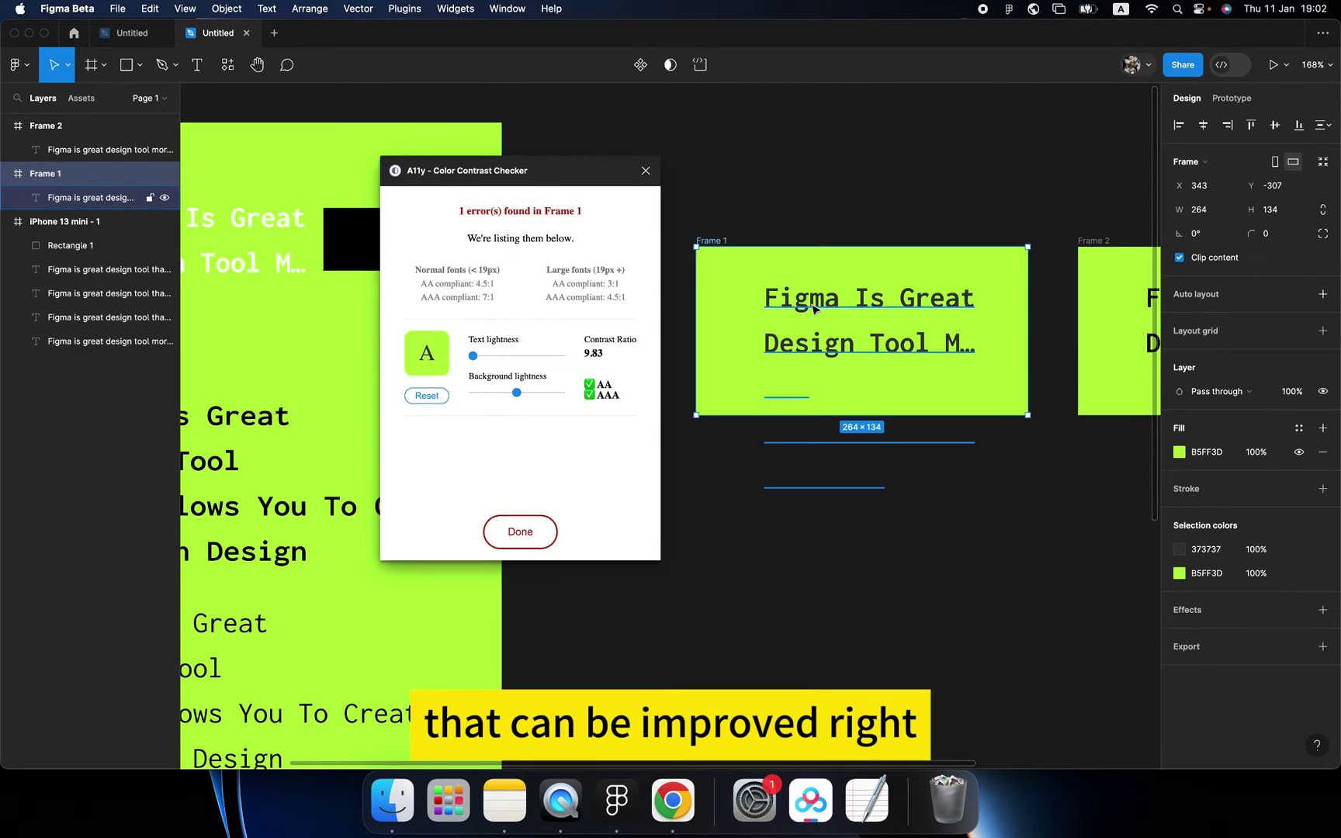
{"action": "left_click_drag", "start_coordinate": [474, 357], "coordinate": [517, 361]}
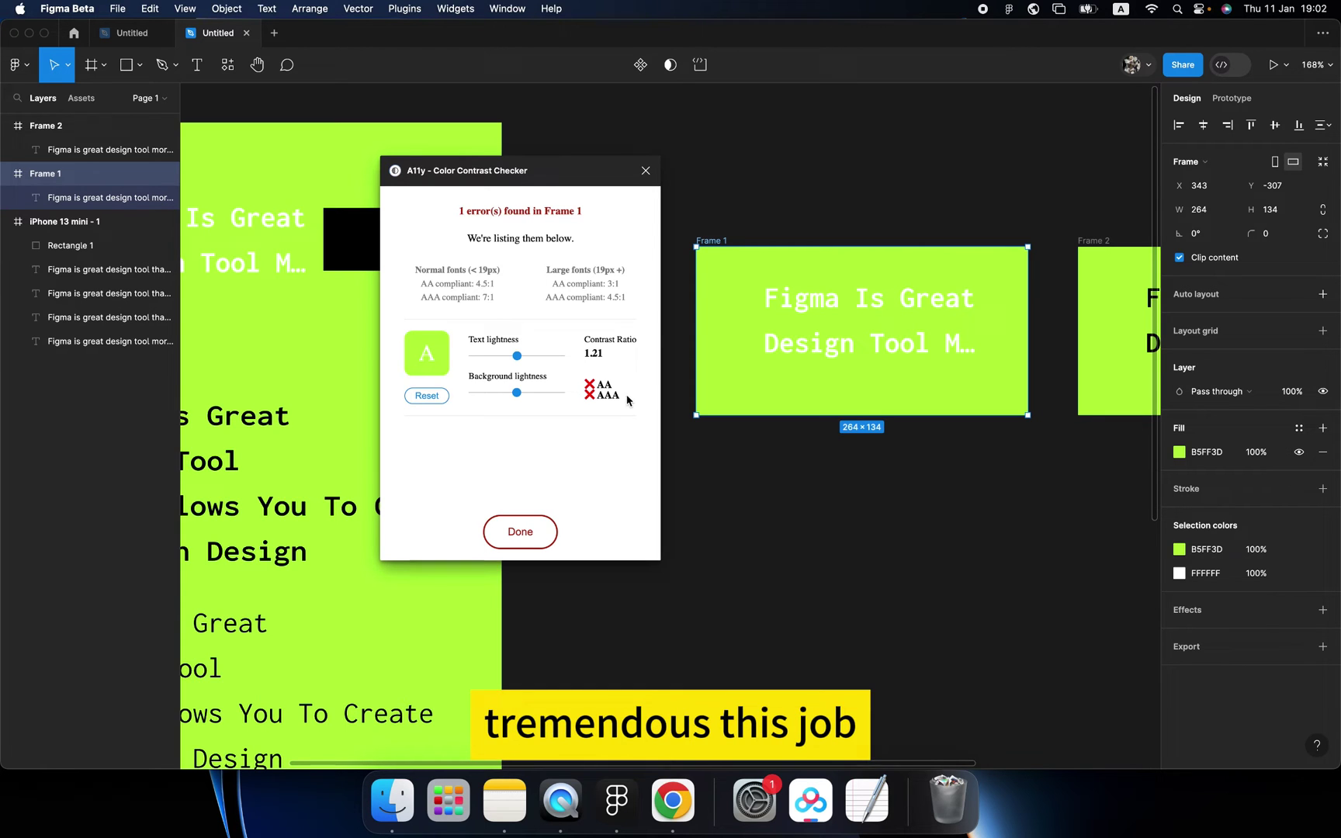
{"action": "left_click_drag", "start_coordinate": [516, 392], "coordinate": [515, 393]}
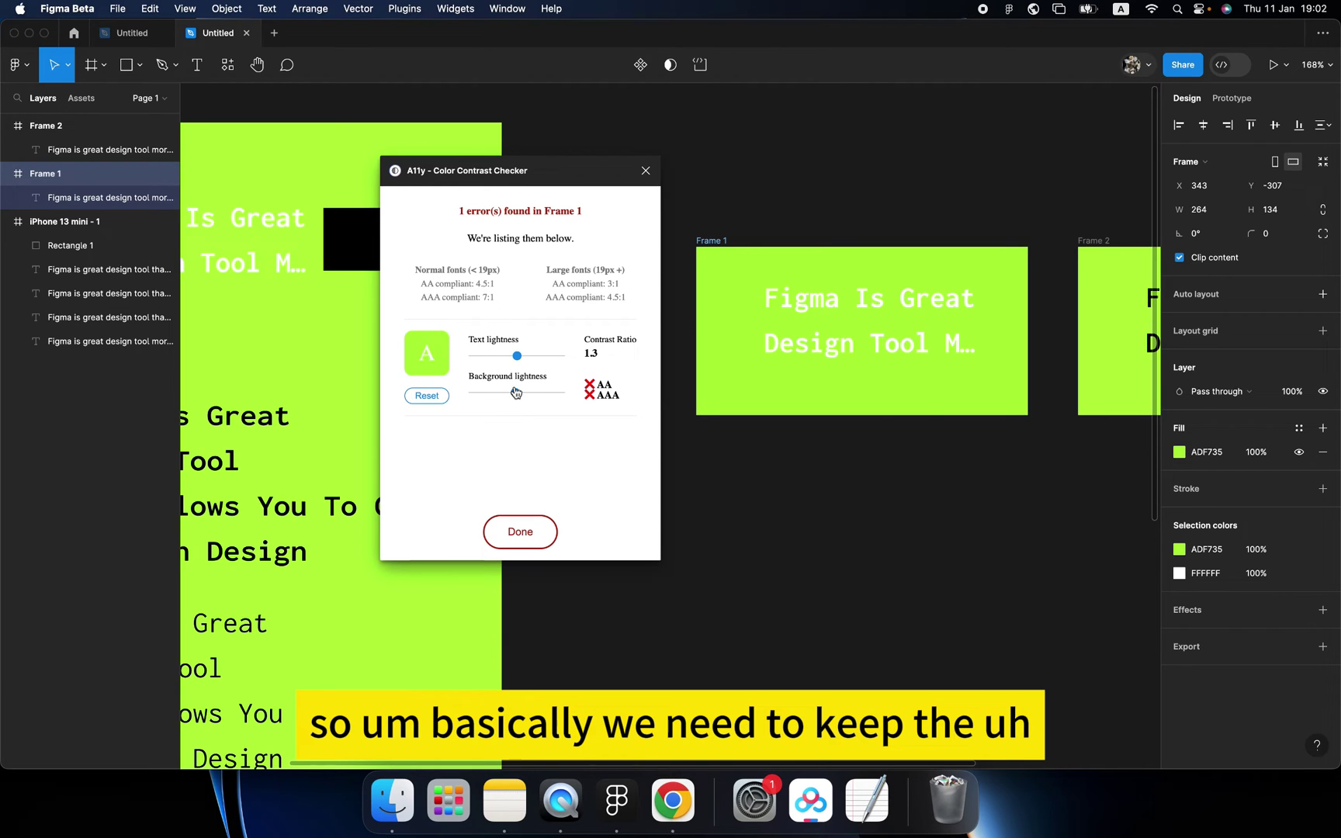
{"action": "scroll", "coordinate": [833, 290], "scroll_direction": "right", "scroll_amount": 5}
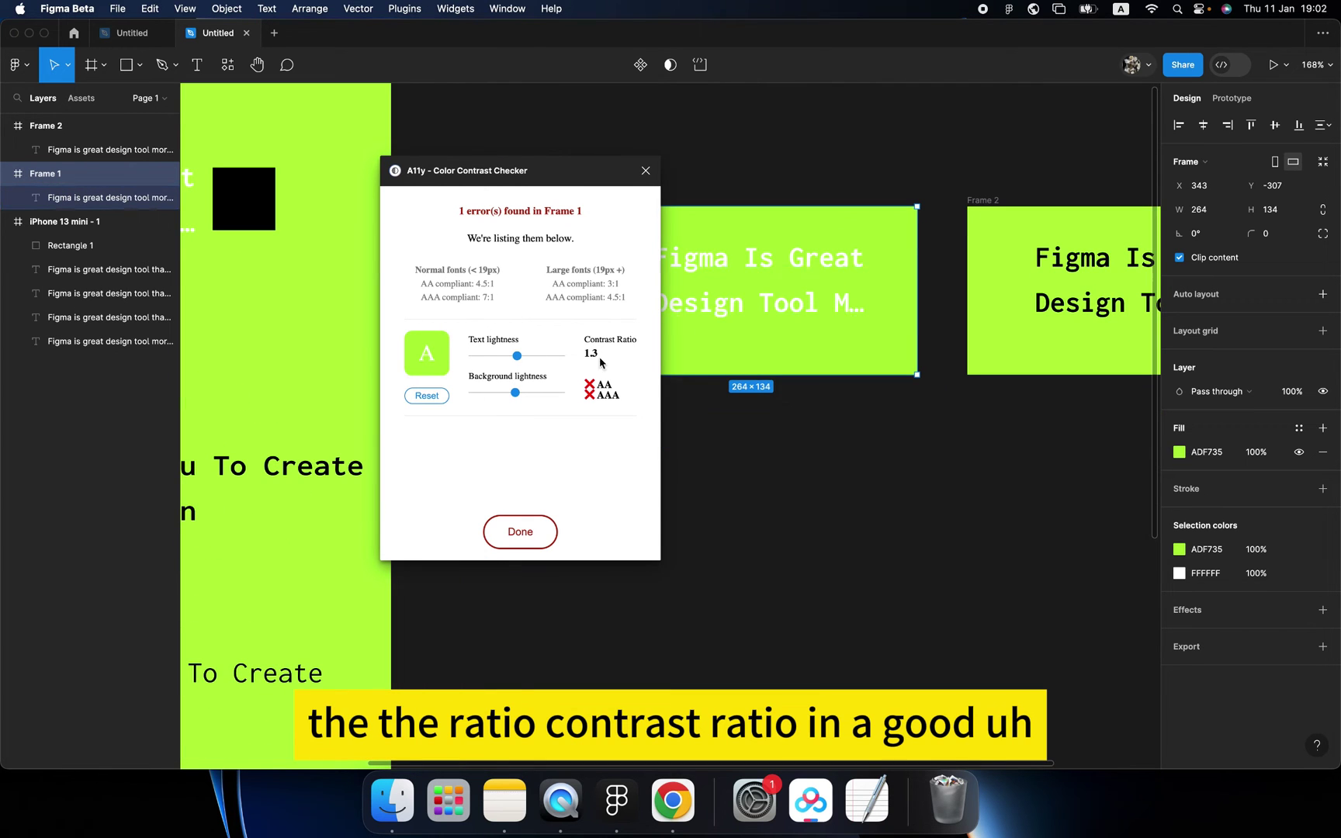
{"action": "scroll", "coordinate": [822, 314], "scroll_direction": "down", "scroll_amount": 5}
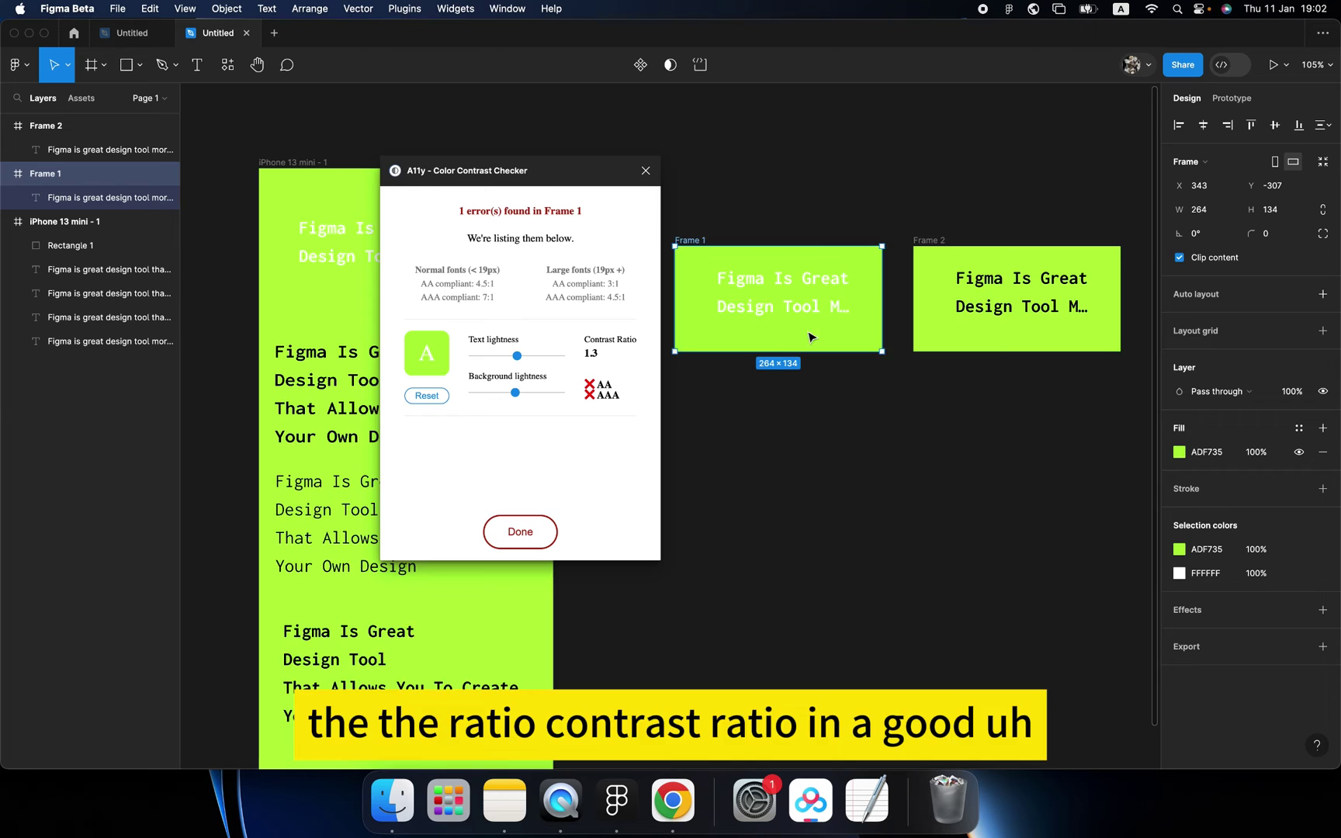
{"action": "scroll", "coordinate": [827, 367], "scroll_direction": "right", "scroll_amount": 3}
- Run the contrast check on Frame 2 to confirm its dark text meets AAA
{"action": "left_click", "coordinate": [830, 367]}
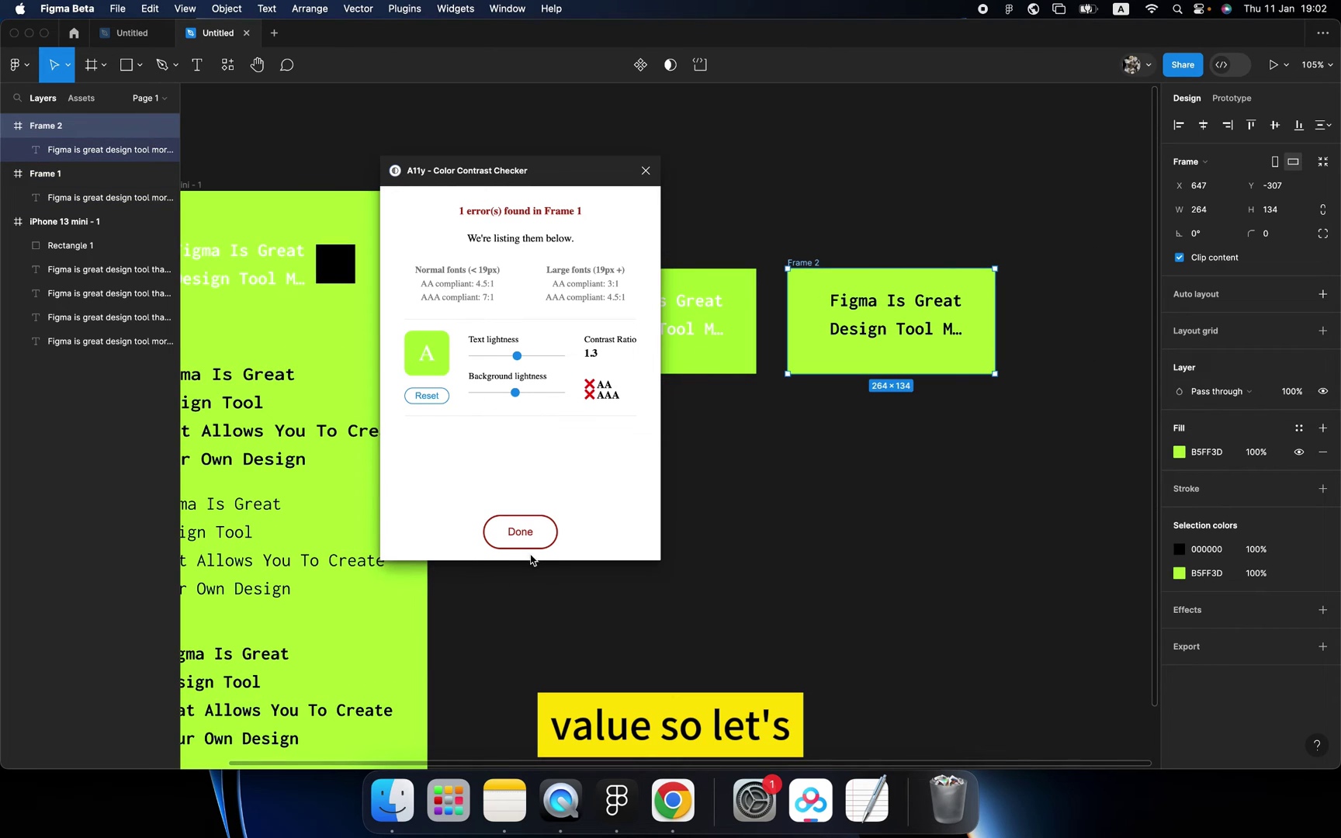
{"action": "left_click", "coordinate": [524, 532]}
{"action": "left_click", "coordinate": [537, 357]}
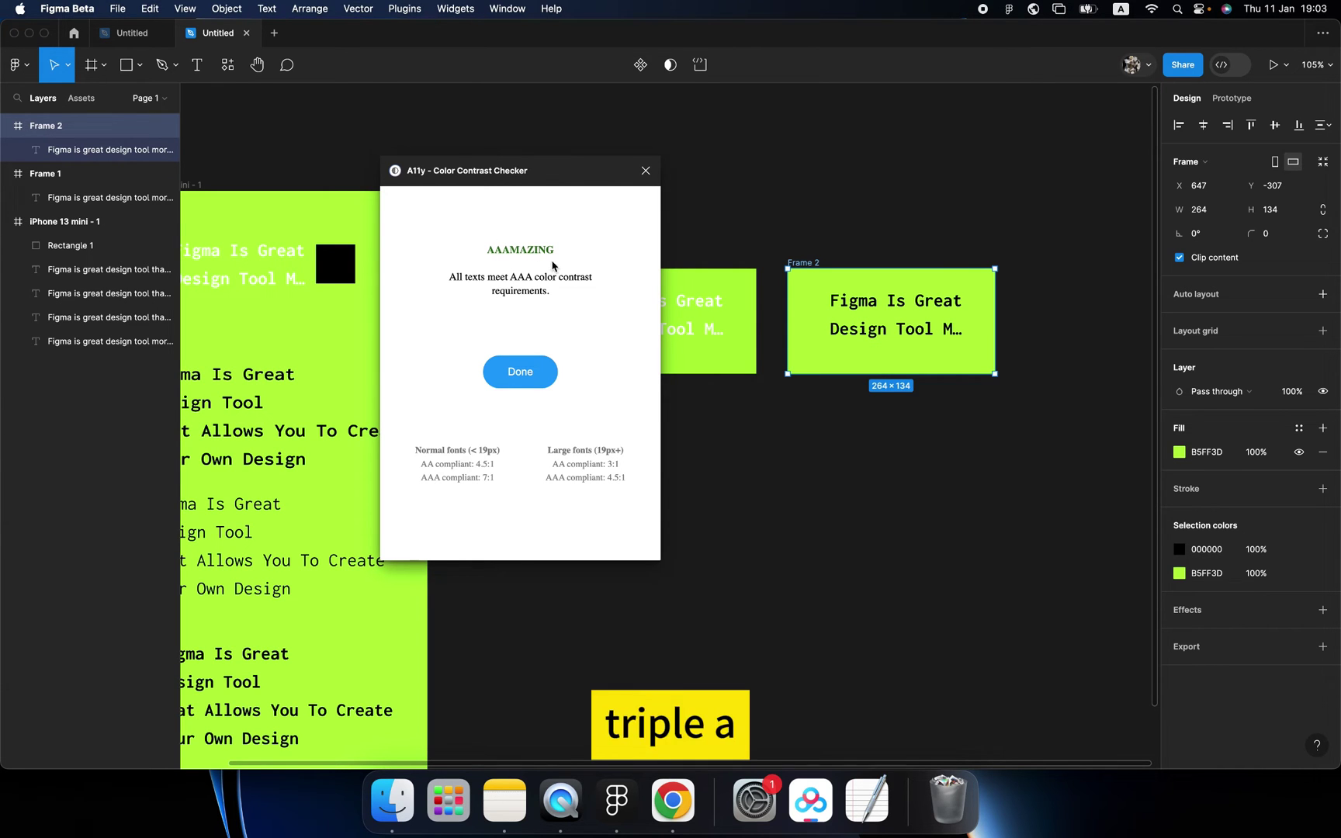
{"action": "mouse_move", "coordinate": [896, 314]}
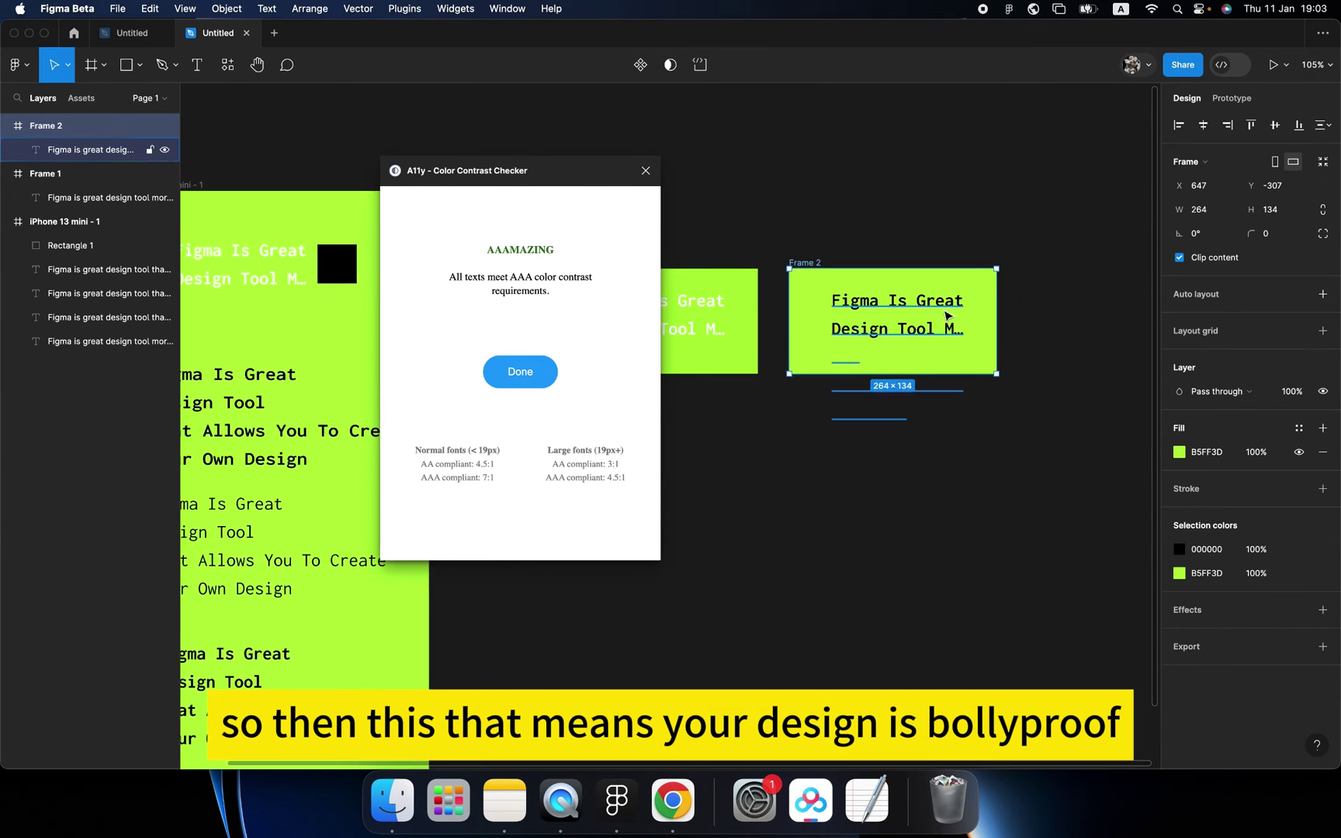
{"action": "scroll", "coordinate": [922, 325], "scroll_direction": "up", "scroll_amount": 5}
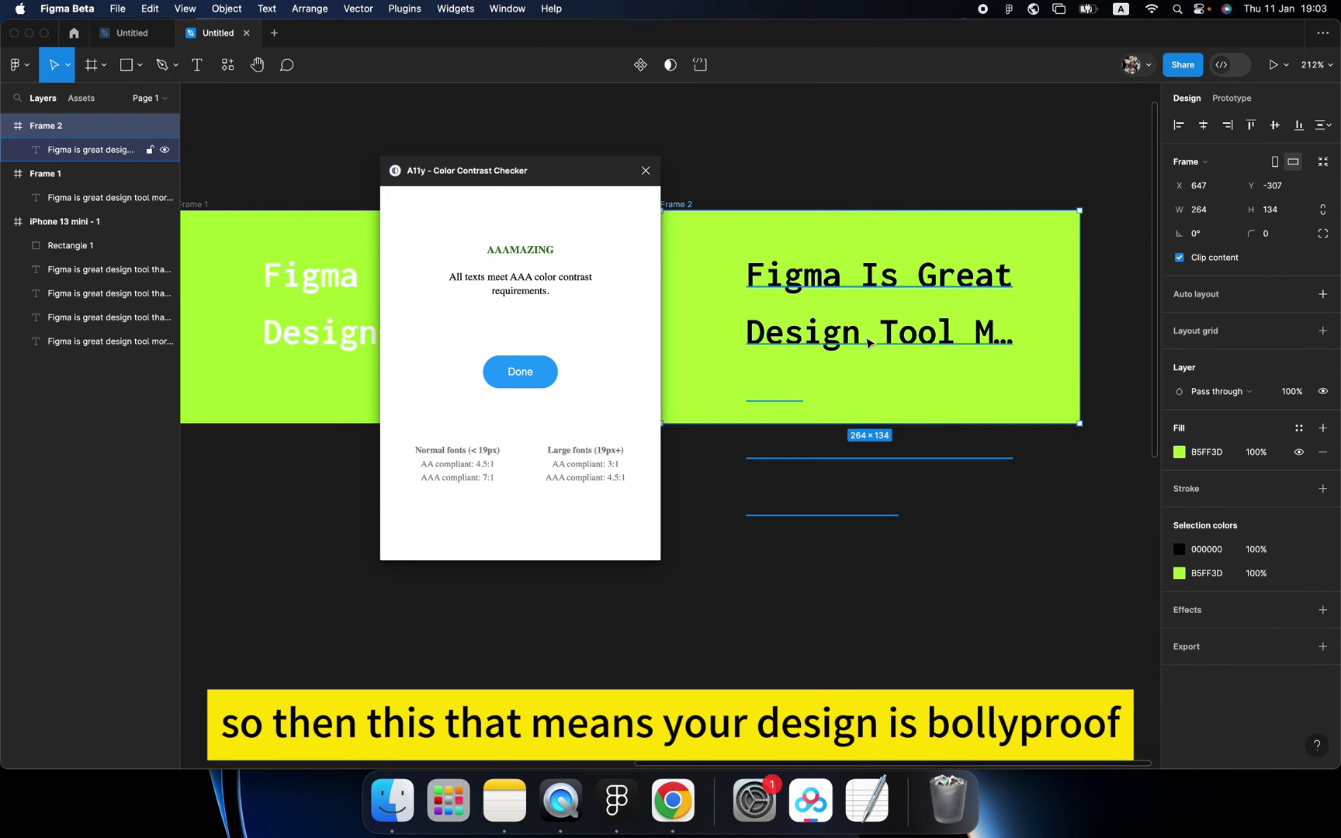
{"action": "scroll", "coordinate": [843, 357], "scroll_direction": "down", "scroll_amount": 5}
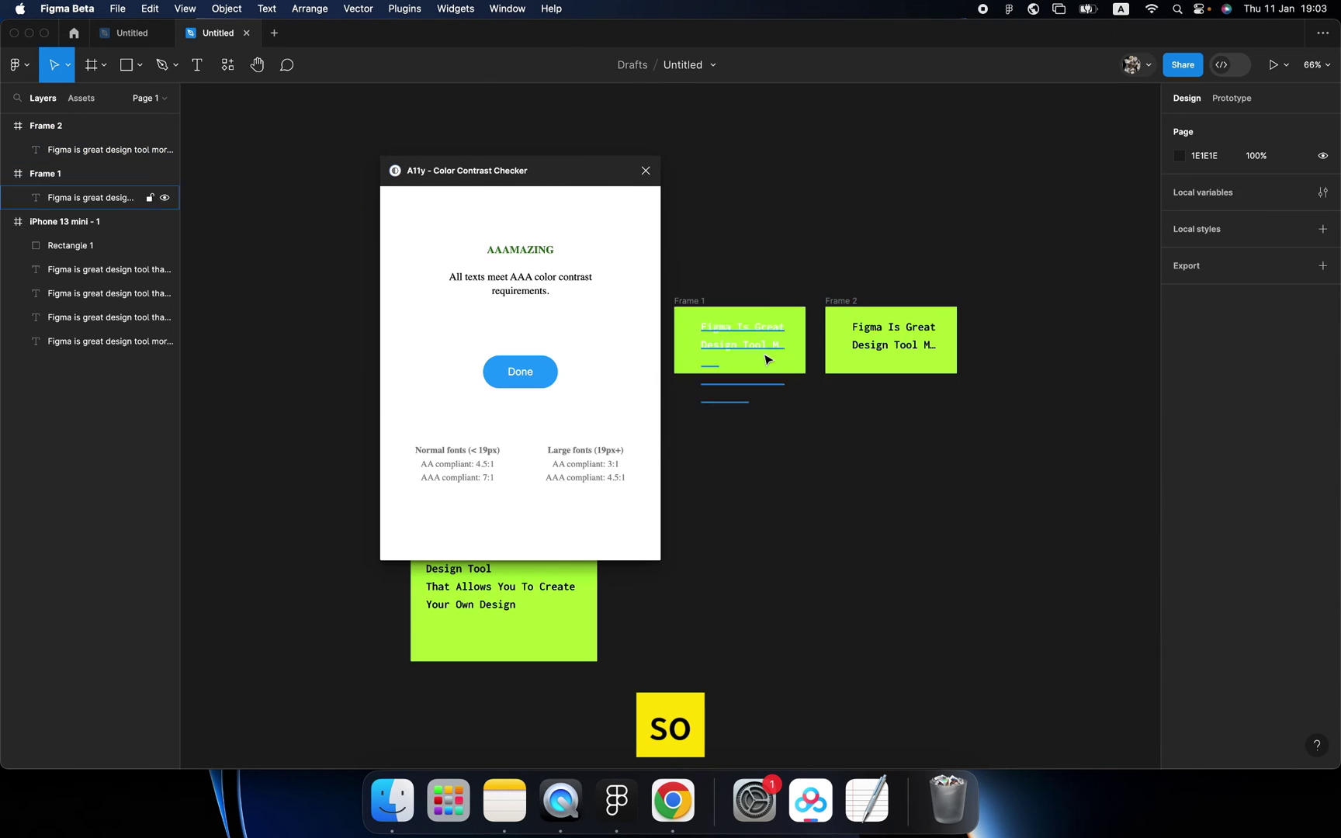
- Recolour Frame 1's text with the eyedropper, sampling the frame's green
{"action": "left_click", "coordinate": [762, 346]}
{"action": "scroll", "coordinate": [780, 356], "scroll_direction": "down", "scroll_amount": 3}
{"action": "scroll", "coordinate": [802, 367], "scroll_direction": "down", "scroll_amount": 2}
{"action": "left_click", "coordinate": [1180, 584]}
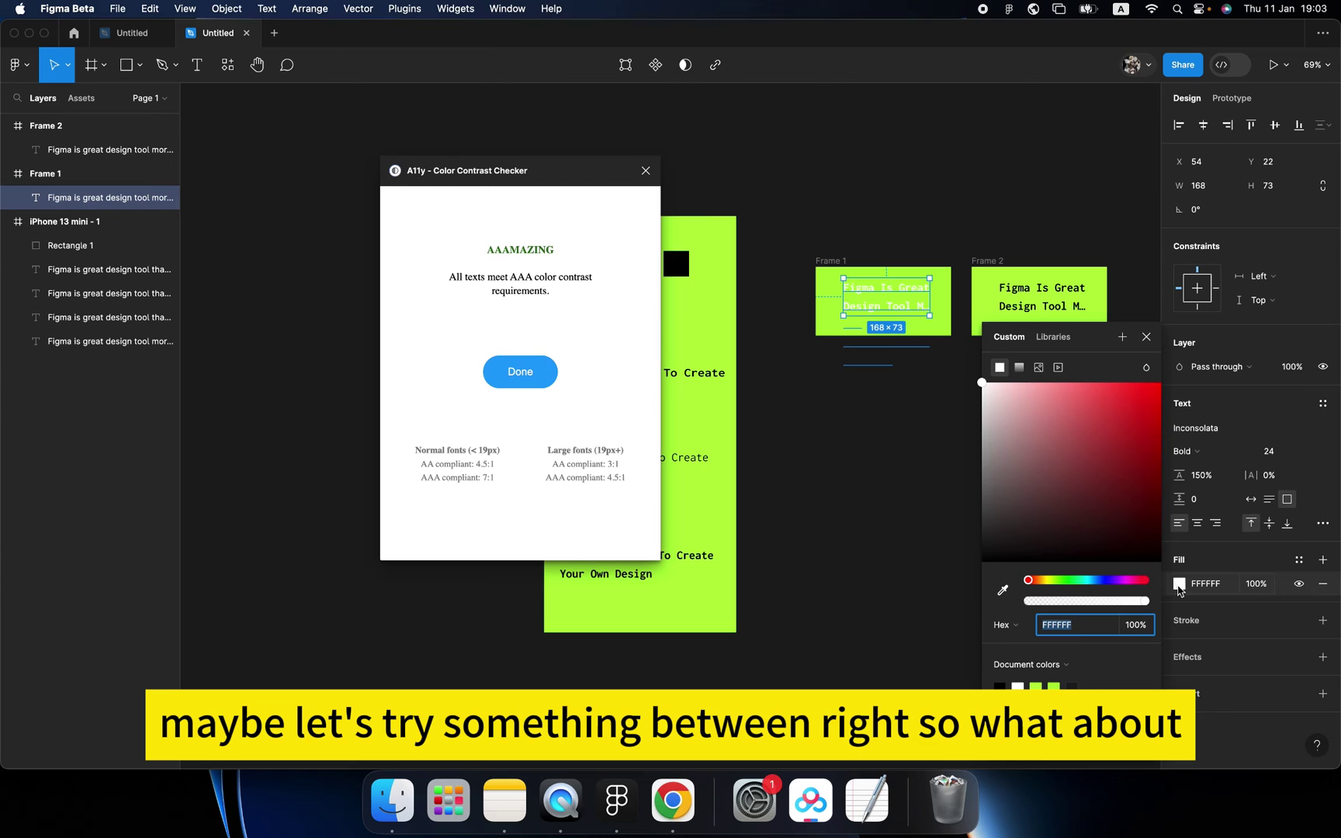
{"action": "left_click", "coordinate": [1003, 589]}
{"action": "left_click", "coordinate": [1089, 304]}
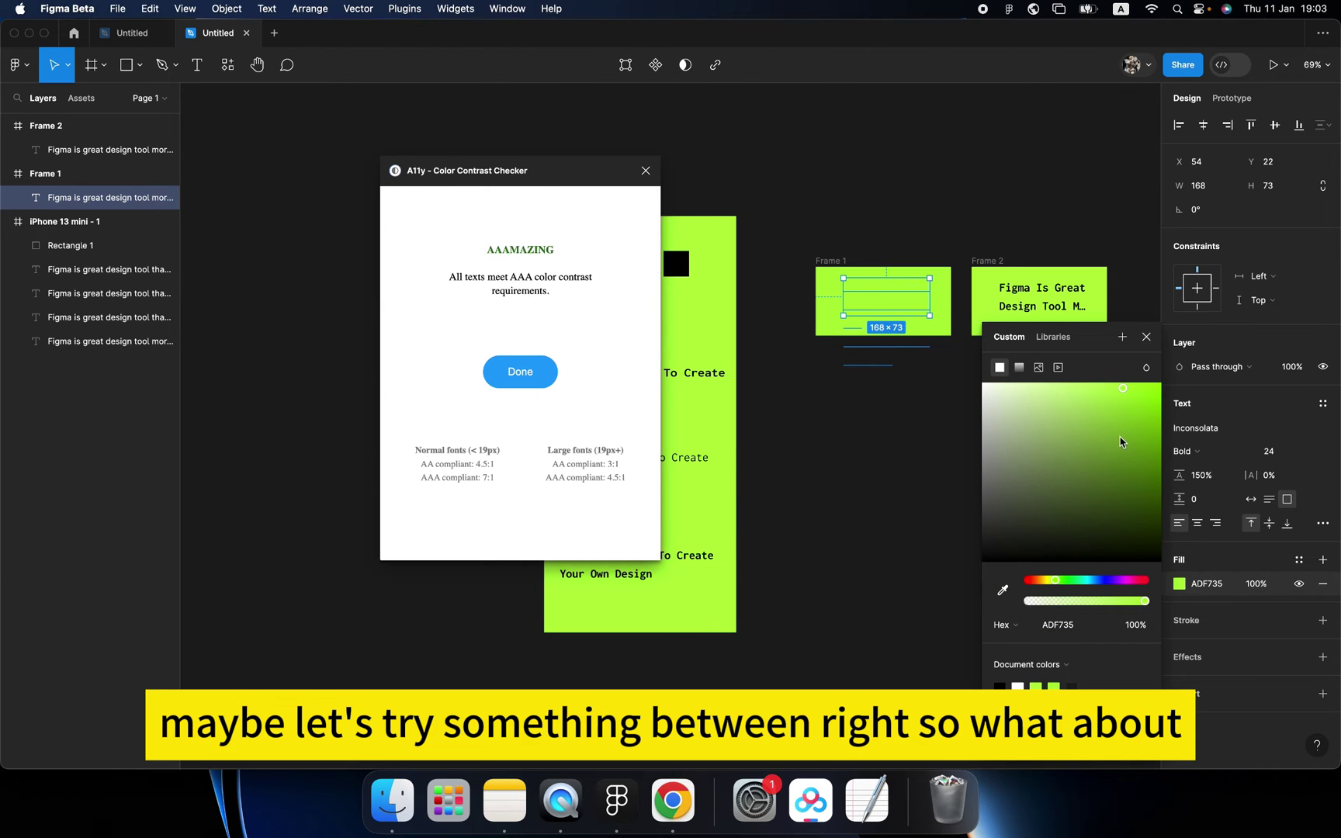
{"action": "left_click", "coordinate": [904, 419]}
{"action": "scroll", "coordinate": [817, 315], "scroll_direction": "up", "scroll_amount": 2}
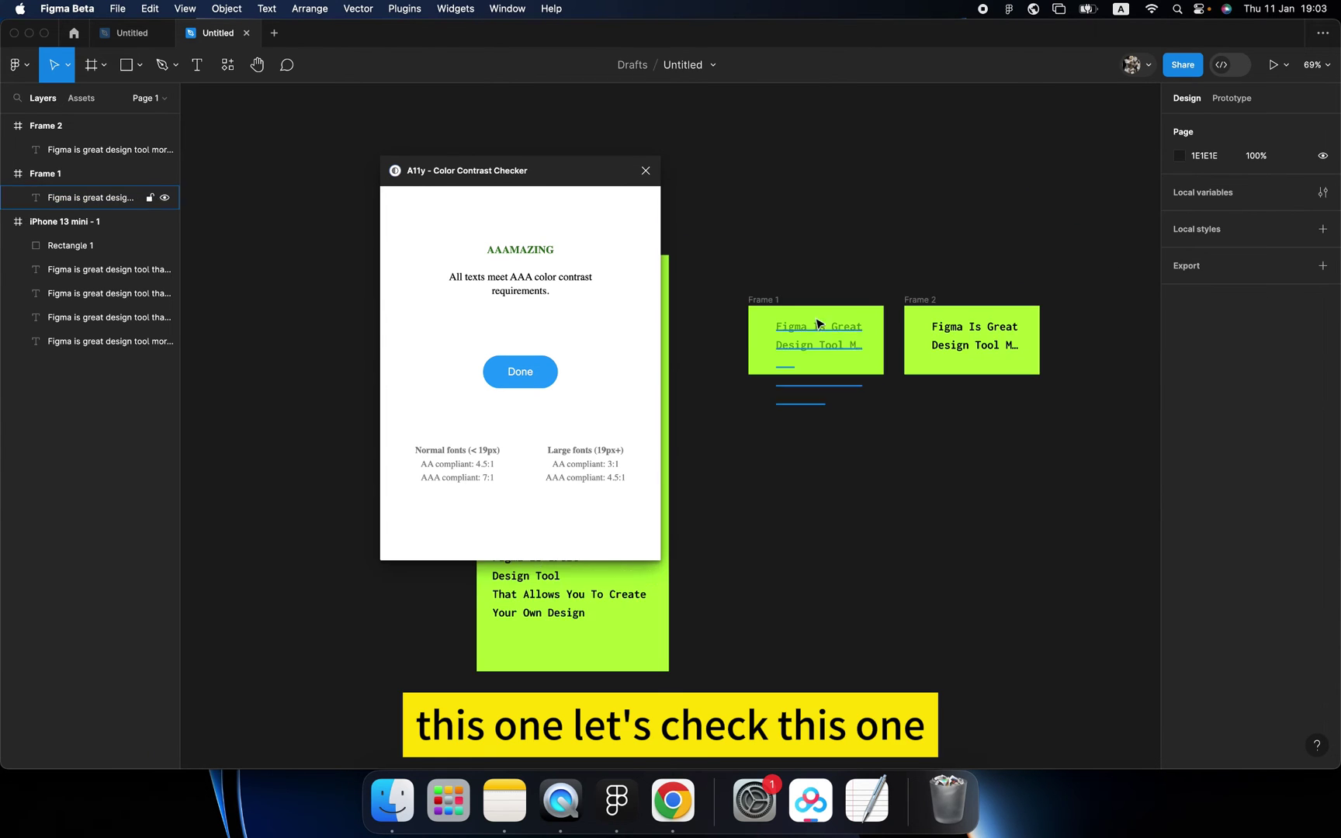
- Re-check Frame 1's contrast with its new green text
{"action": "left_click", "coordinate": [770, 305]}
{"action": "left_click", "coordinate": [521, 371]}
{"action": "left_click", "coordinate": [521, 359]}
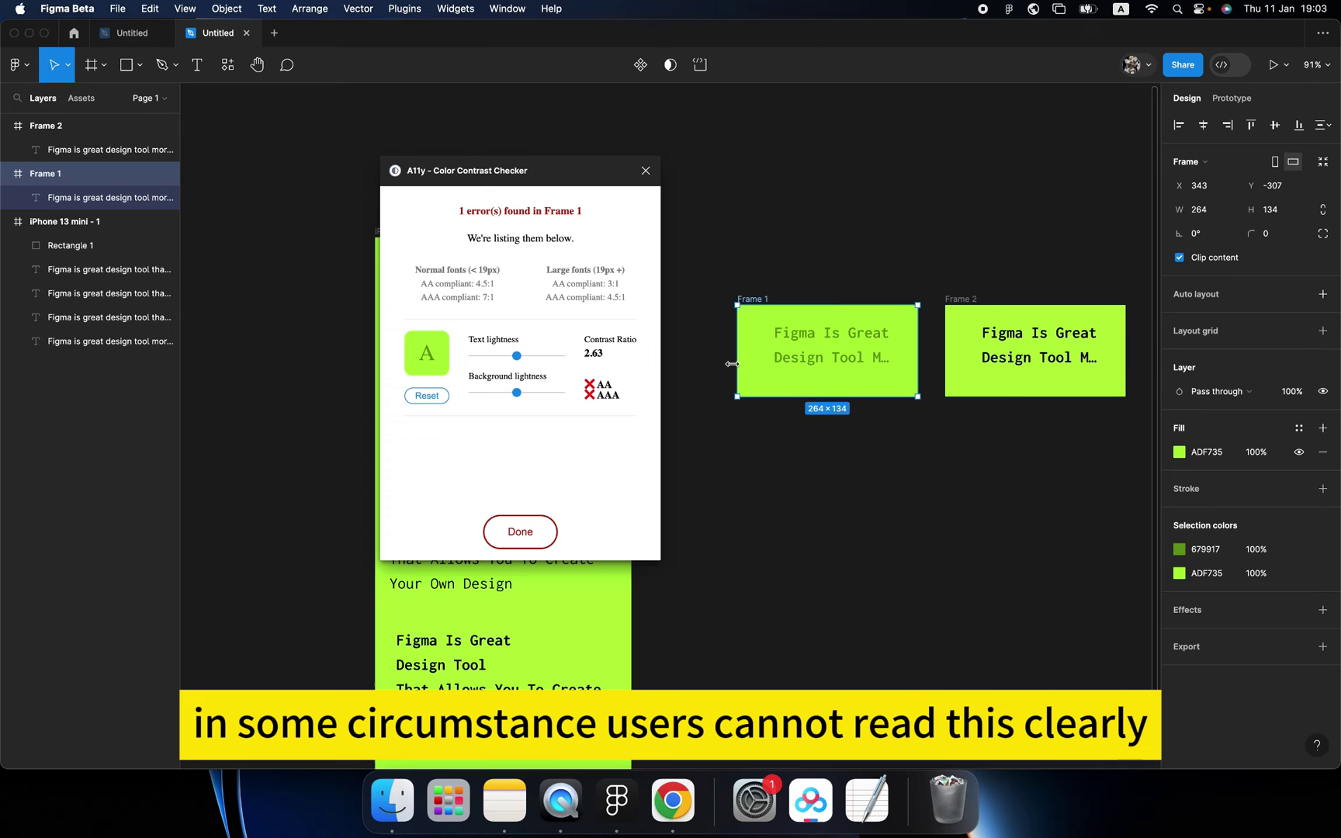
- Darken Frame 1's text lightness until AA and AAA pass at an 8.92 ratio
{"action": "left_click", "coordinate": [788, 284]}
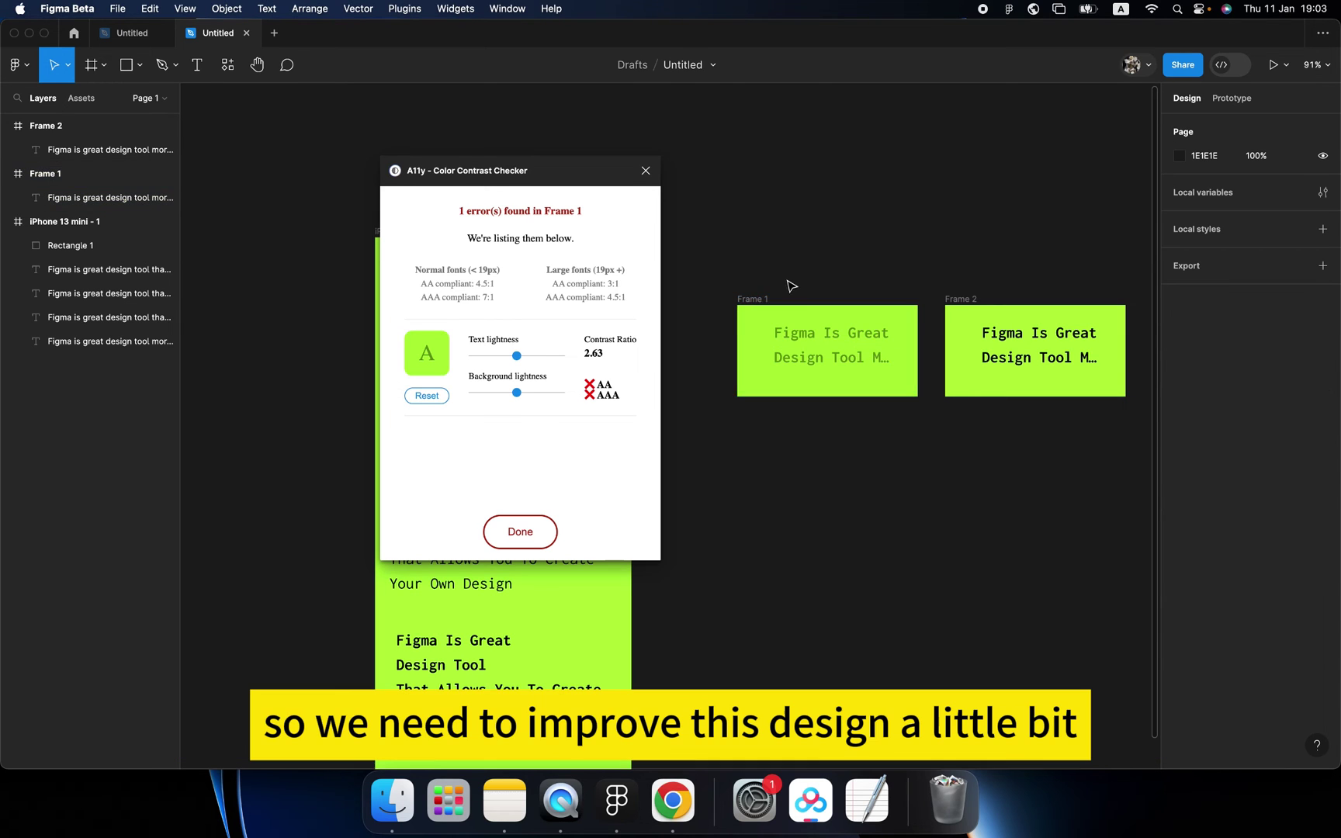
{"action": "left_click", "coordinate": [760, 309]}
{"action": "left_click_drag", "start_coordinate": [517, 356], "coordinate": [510, 361]}
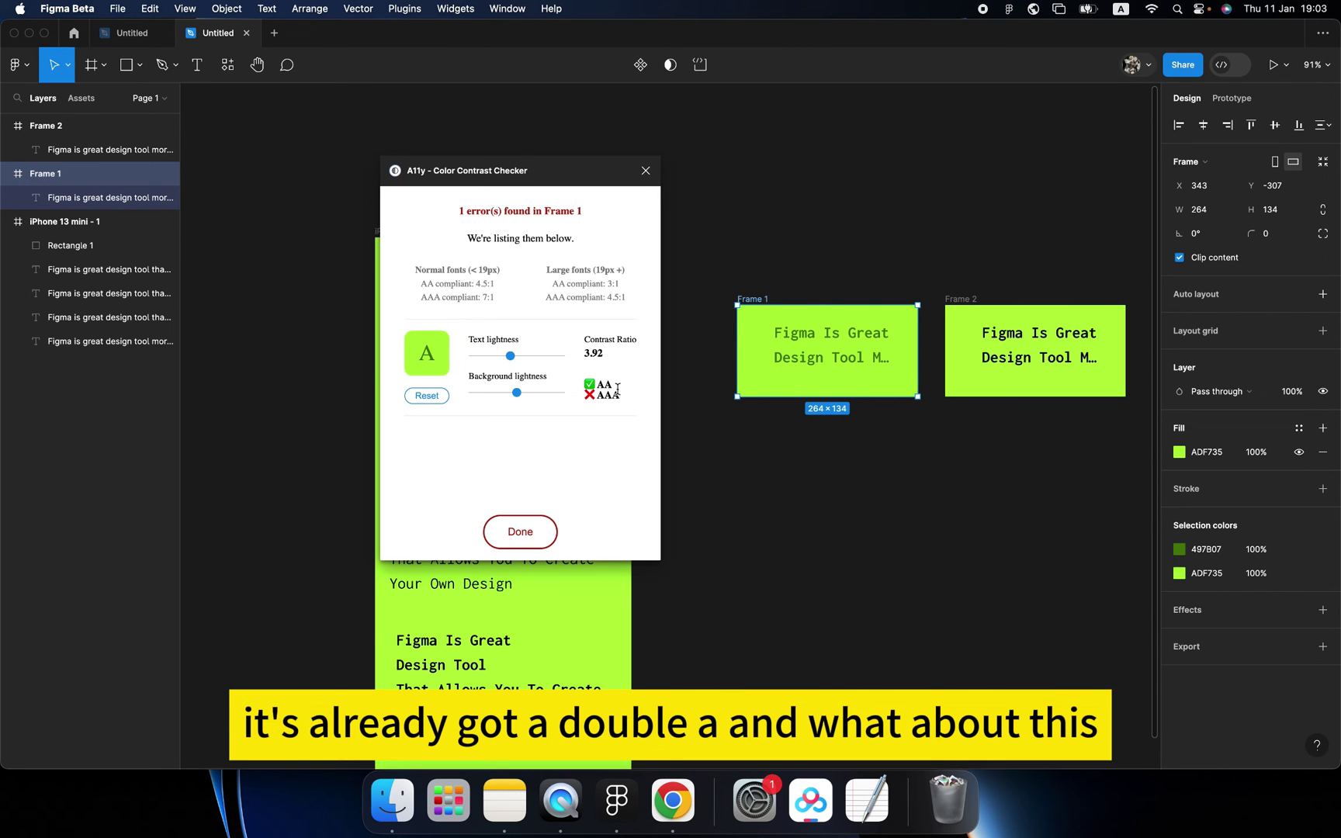
{"action": "left_click_drag", "start_coordinate": [511, 360], "coordinate": [499, 356]}
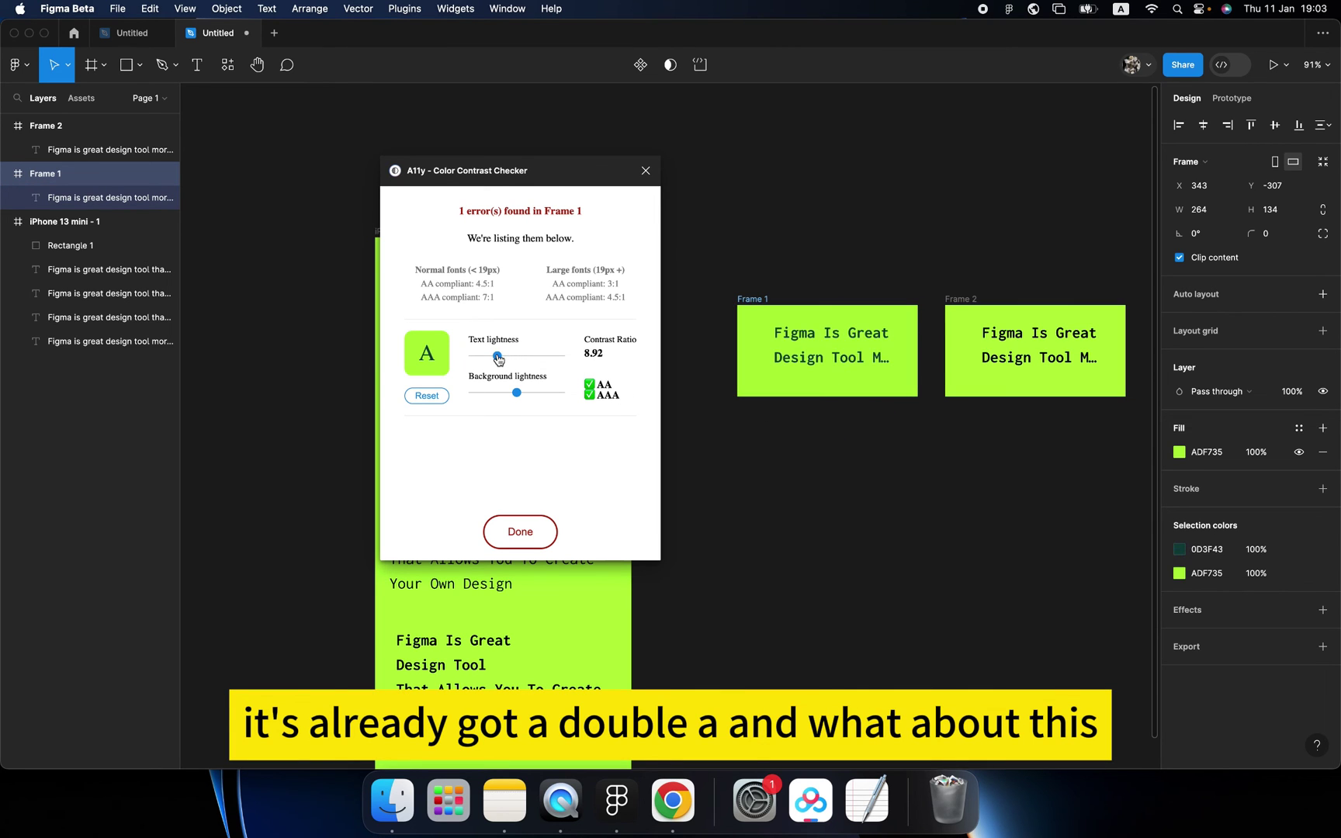